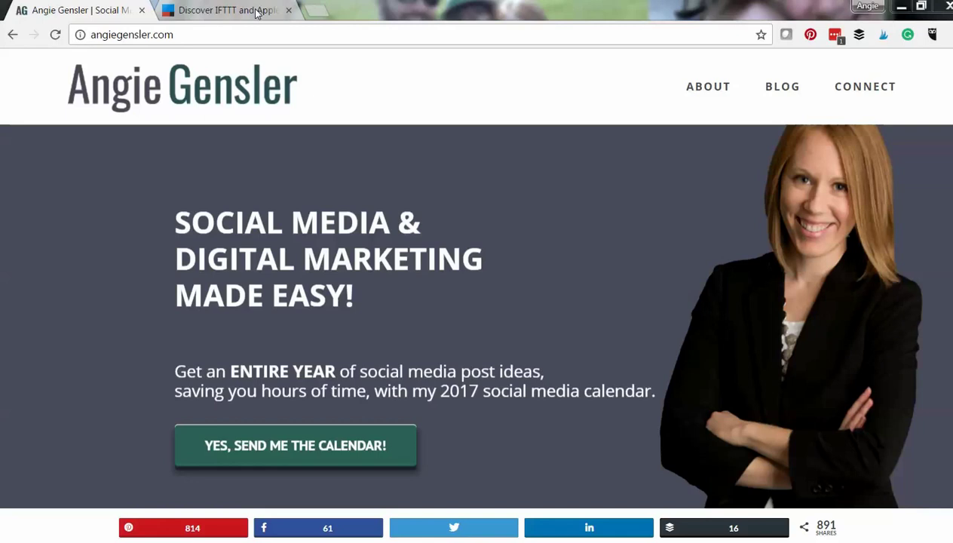
{"action": "left_click", "coordinate": [256, 12]}
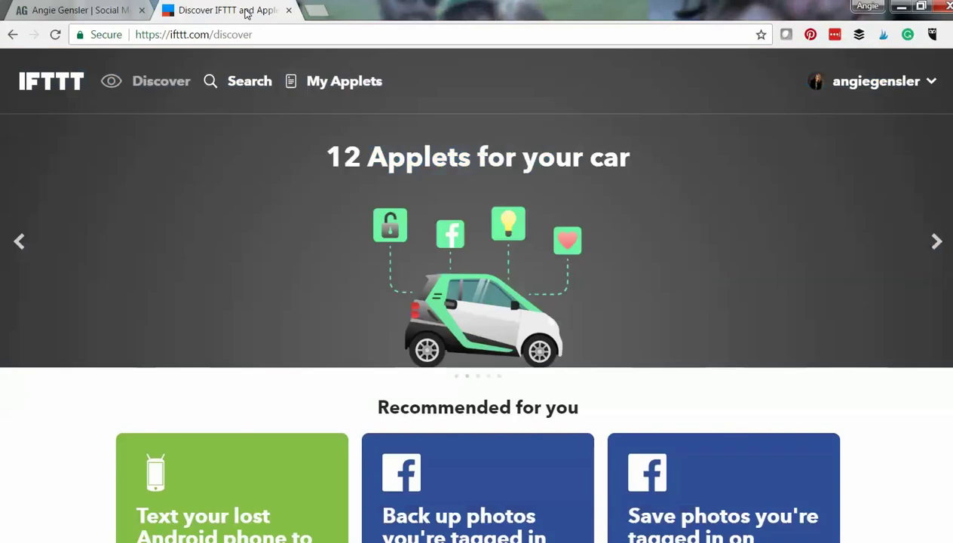
{"action": "left_click", "coordinate": [403, 35]}
{"action": "left_click", "coordinate": [402, 35]}
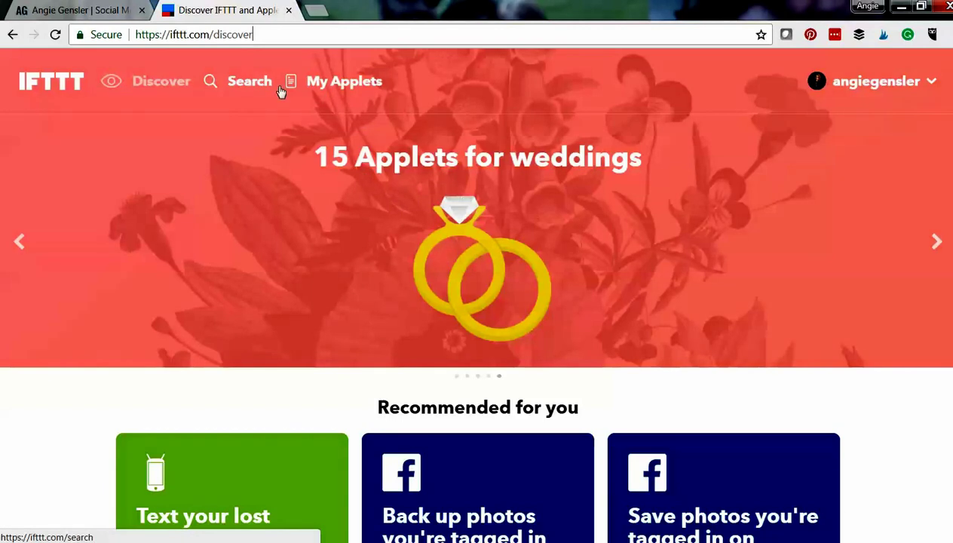
{"action": "scroll", "coordinate": [421, 142], "scroll_direction": "down", "scroll_amount": 3}
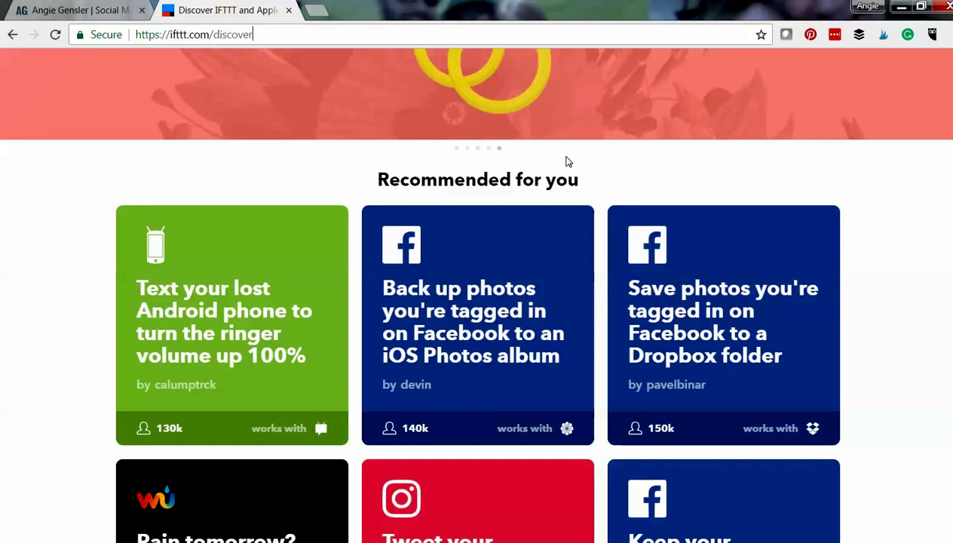
{"action": "scroll", "coordinate": [568, 162], "scroll_direction": "up", "scroll_amount": 3}
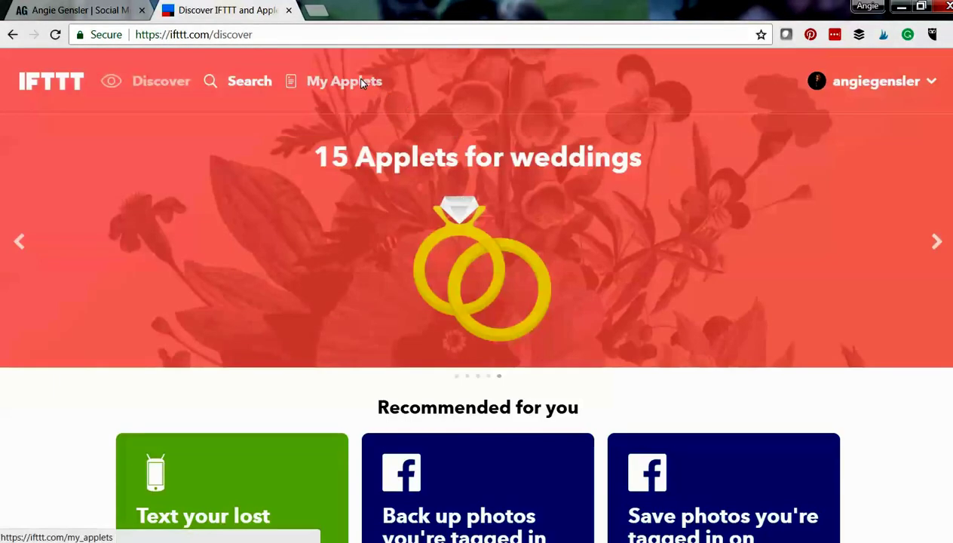
- From My Applets, view the 'Tweet your Instagrams as native photos on Twitter' applet's details, then return to the list
{"action": "left_click", "coordinate": [362, 83]}
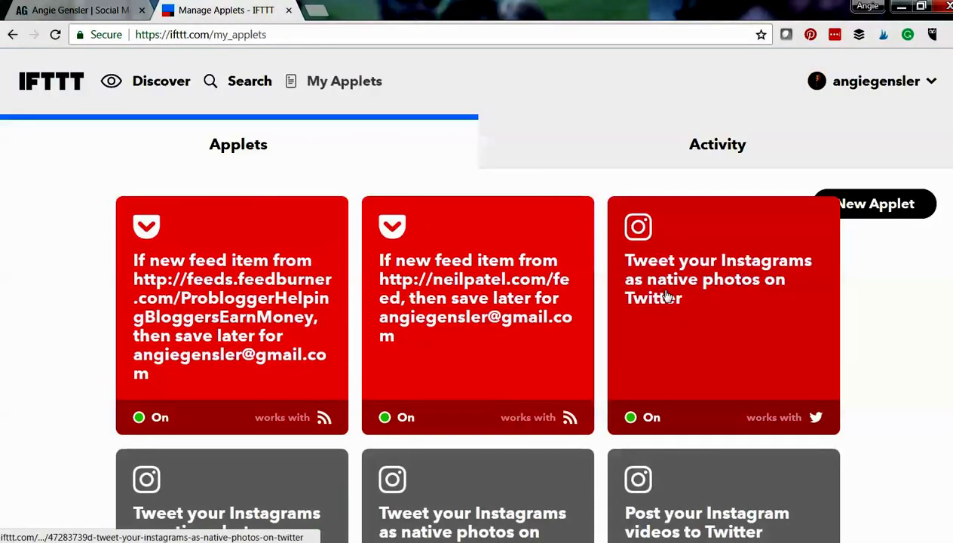
{"action": "left_click", "coordinate": [836, 325]}
{"action": "scroll", "coordinate": [749, 297], "scroll_direction": "down", "scroll_amount": 1}
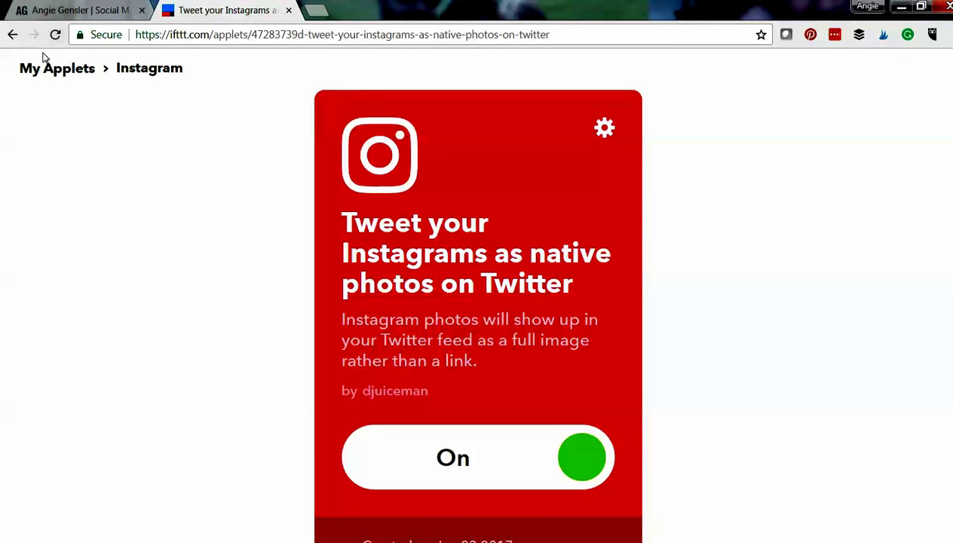
{"action": "left_click", "coordinate": [12, 34]}
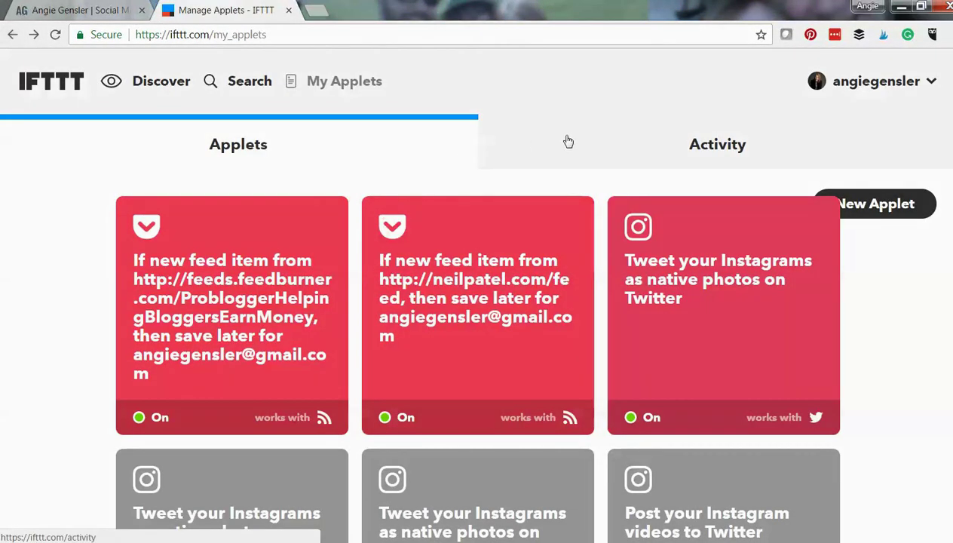
- Search IFTTT for 'twitter and dropbox' and scroll through the matching applet results
{"action": "left_click", "coordinate": [249, 82]}
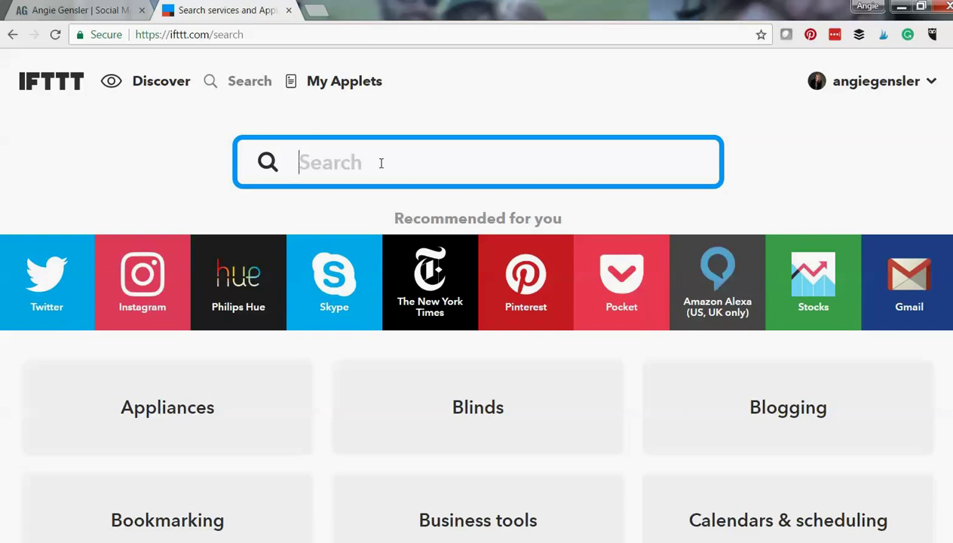
{"action": "type", "text": "in"}
{"action": "key", "text": "BackSpace"}
{"action": "key", "text": "BackSpace"}
{"action": "type", "text": "twitter and"}
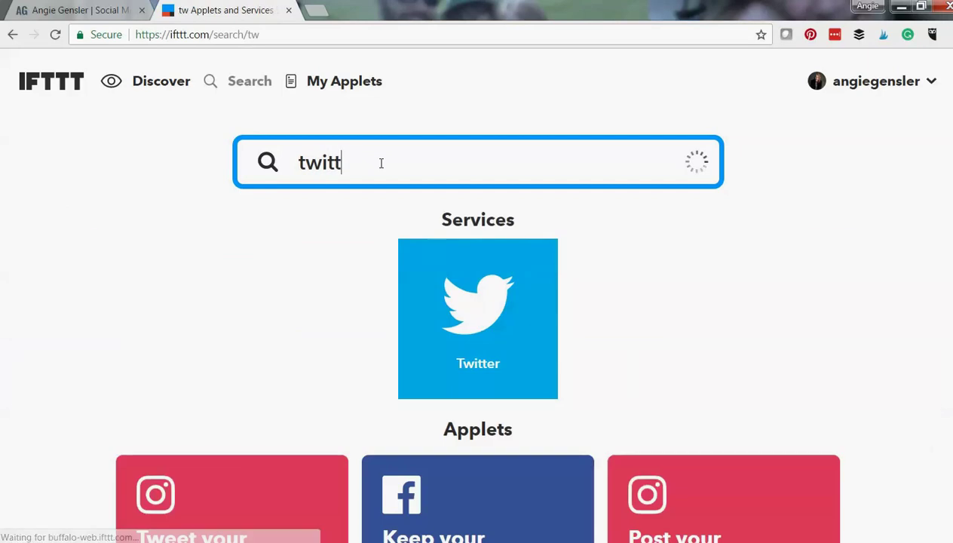
{"action": "type", "text": " dropbox"}
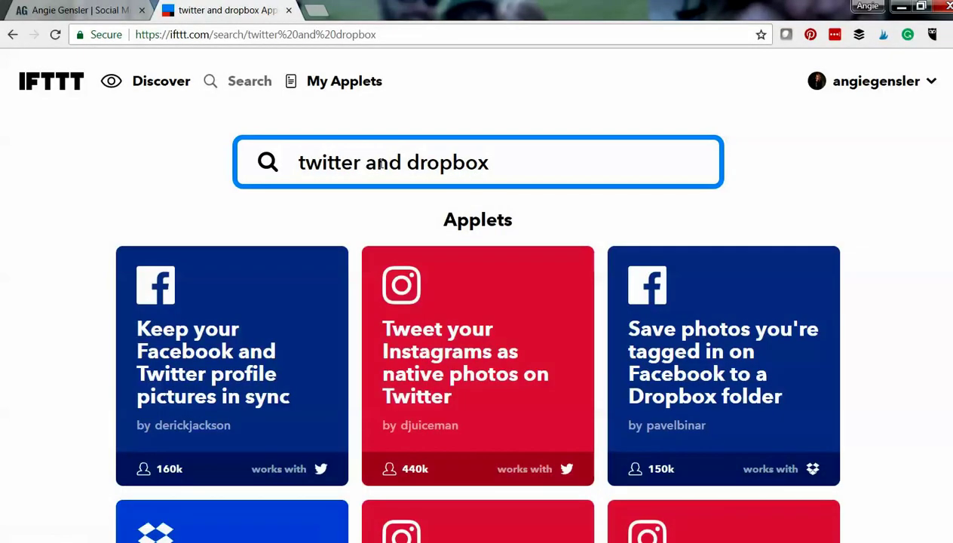
{"action": "scroll", "coordinate": [520, 219], "scroll_direction": "down", "scroll_amount": 5}
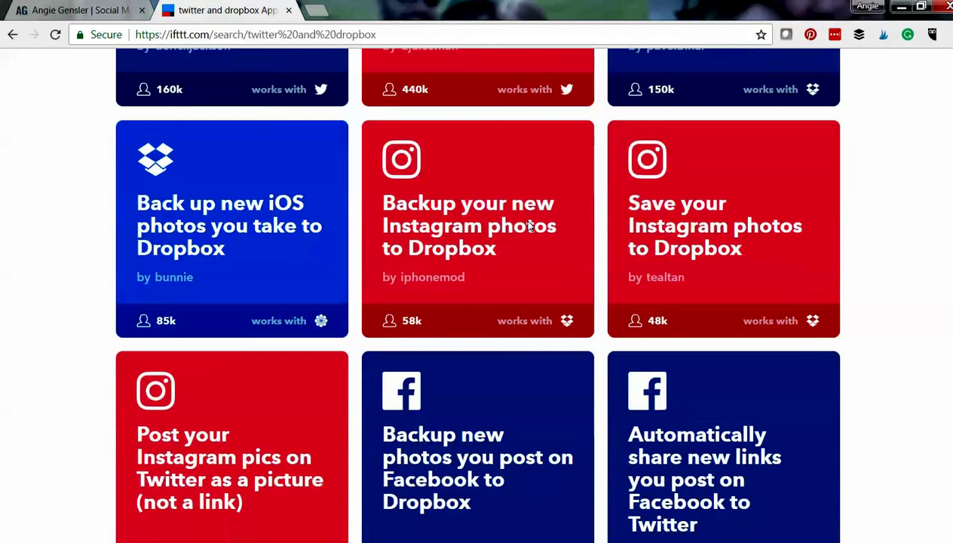
{"action": "scroll", "coordinate": [549, 340], "scroll_direction": "down", "scroll_amount": 4}
{"action": "scroll", "coordinate": [449, 294], "scroll_direction": "up", "scroll_amount": 3}
{"action": "scroll", "coordinate": [362, 234], "scroll_direction": "up", "scroll_amount": 7}
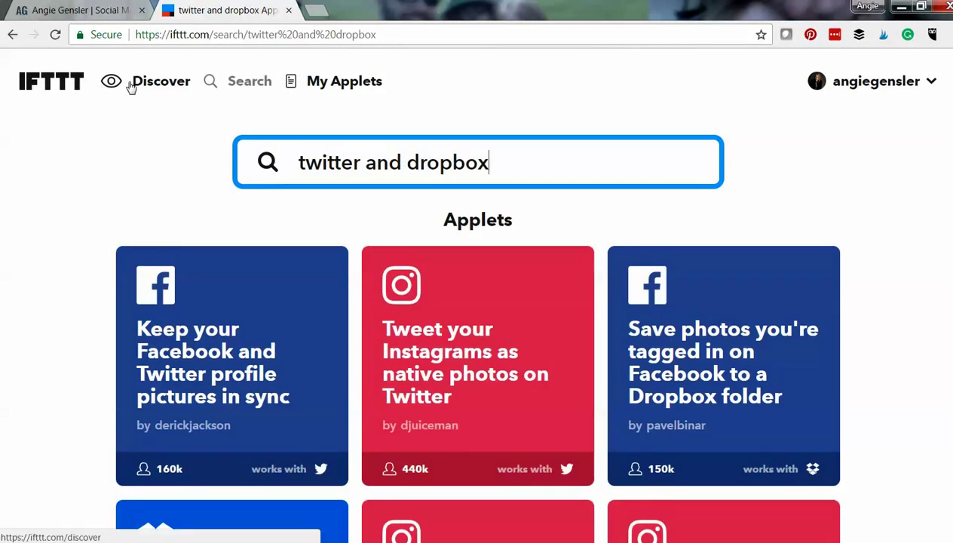
- Go back to the Discover page and browse its applet cards
{"action": "left_click", "coordinate": [136, 82]}
{"action": "scroll", "coordinate": [268, 178], "scroll_direction": "down", "scroll_amount": 3}
{"action": "scroll", "coordinate": [666, 340], "scroll_direction": "down", "scroll_amount": 4}
{"action": "scroll", "coordinate": [812, 408], "scroll_direction": "up", "scroll_amount": 3}
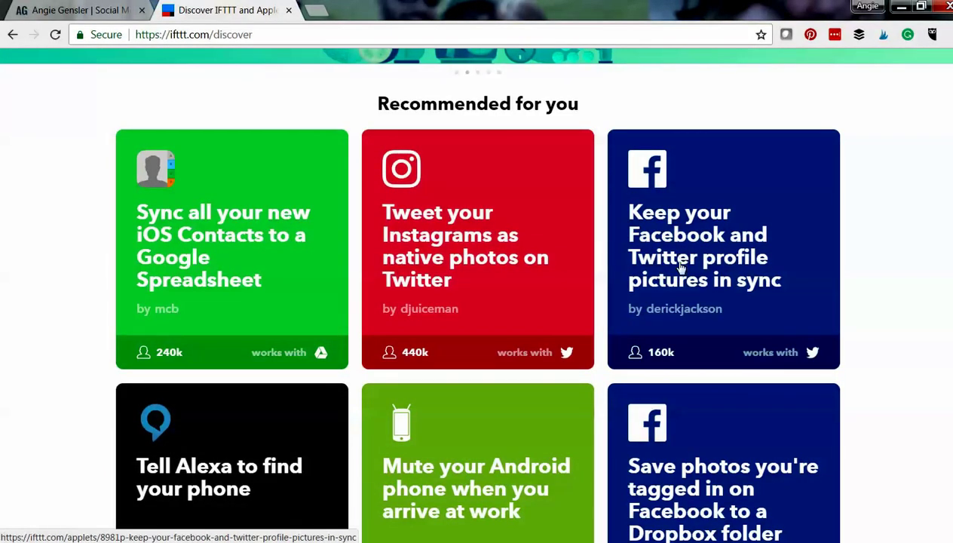
- Open the 'Keep your Facebook and Twitter profile pictures in sync' applet and read its description
{"action": "left_click", "coordinate": [688, 260]}
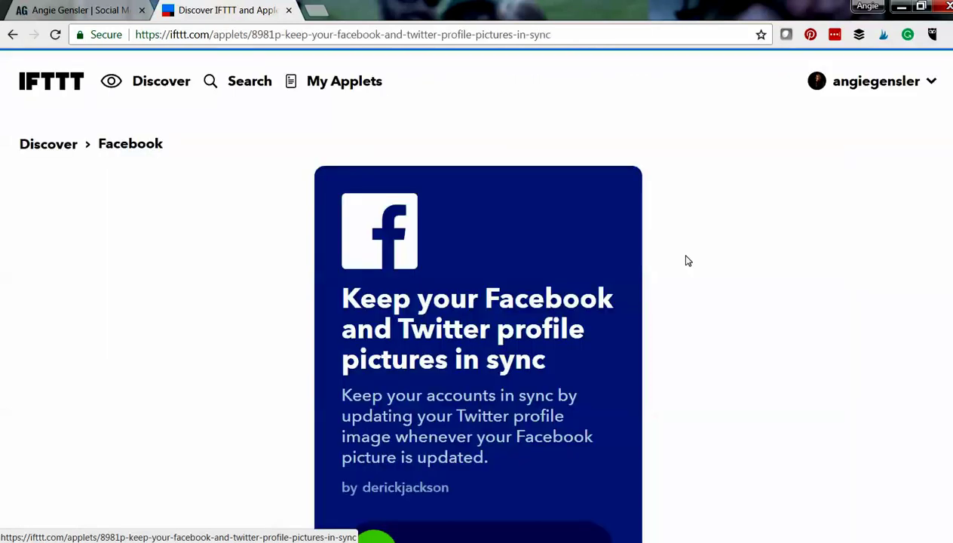
{"action": "scroll", "coordinate": [692, 280], "scroll_direction": "down", "scroll_amount": 2}
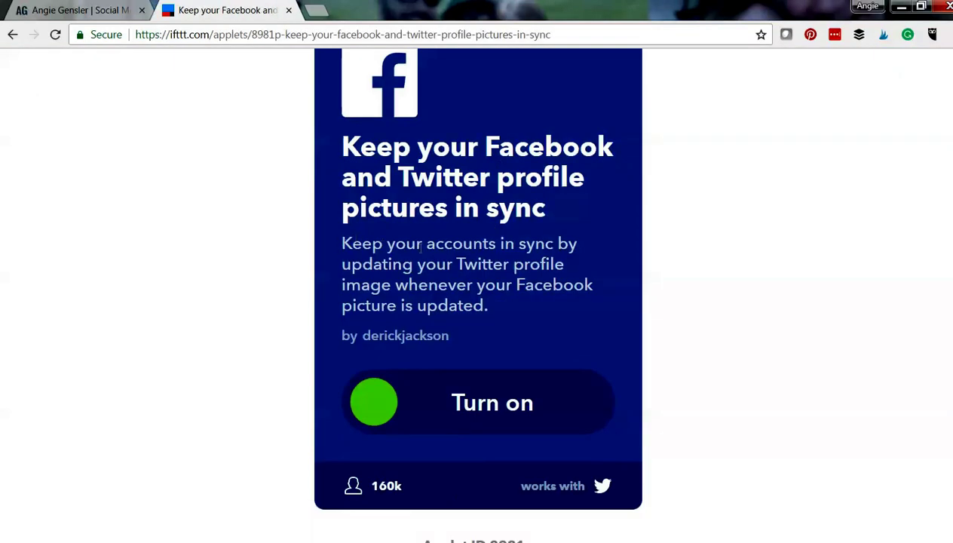
{"action": "left_click_drag", "start_coordinate": [501, 305], "coordinate": [341, 243]}
{"action": "left_click", "coordinate": [422, 324]}
- Switch on the profile-picture sync applet, bringing up the Facebook access permission request
{"action": "left_click", "coordinate": [498, 415]}
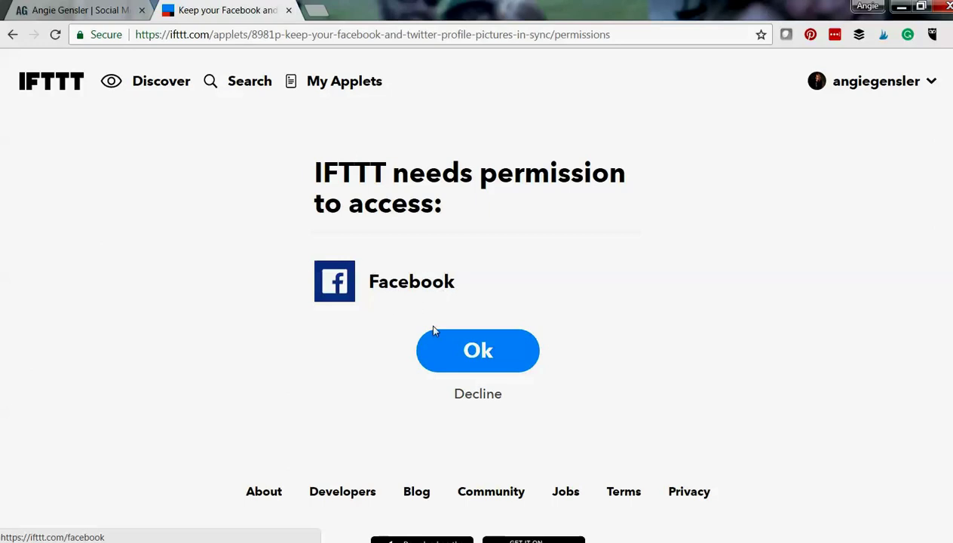
{"action": "left_click", "coordinate": [480, 353]}
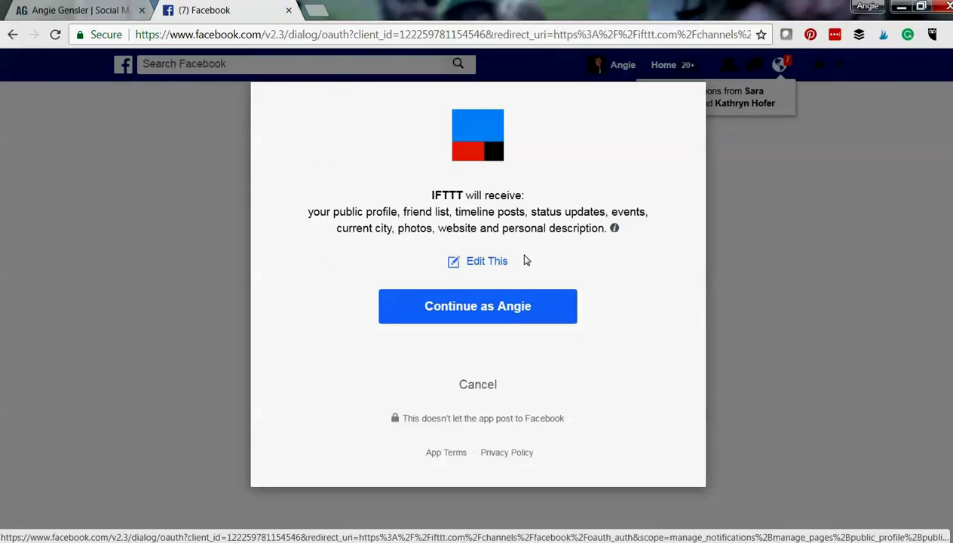
{"action": "left_click", "coordinate": [14, 34]}
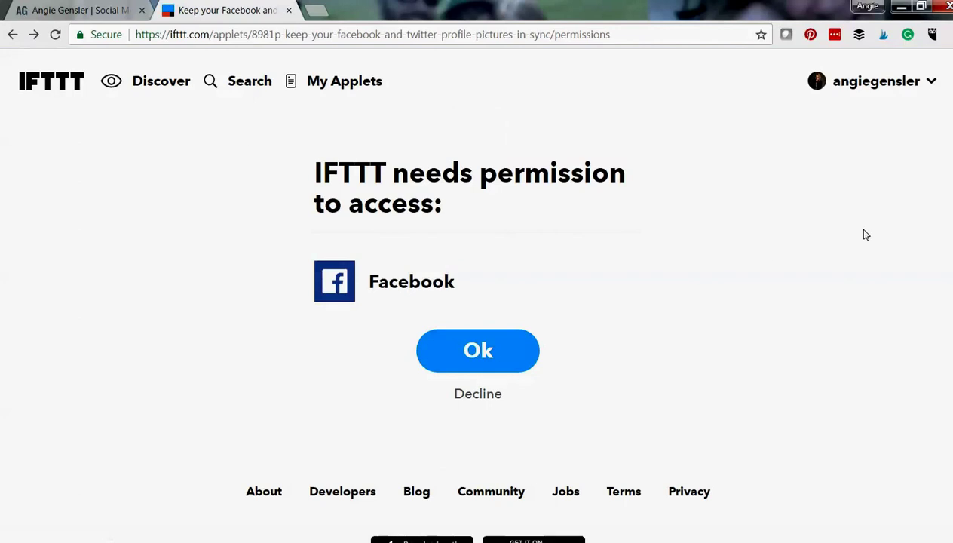